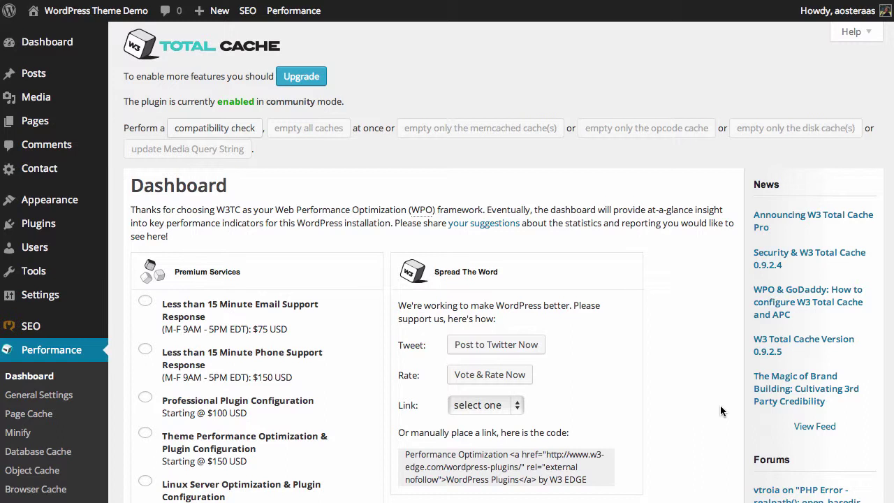
# In the W3 Total Cache General Settings, enable the page cache and save all settings
pyautogui.click(56, 397)
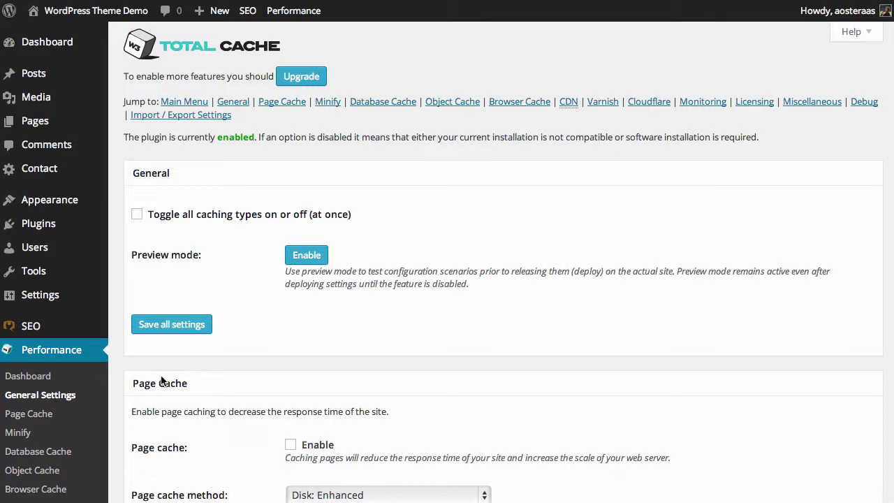
pyautogui.click(146, 217)
pyautogui.click(242, 218)
pyautogui.scroll(-2, 242, 218)
pyautogui.scroll(-2, 242, 218)
pyautogui.scroll(-1, 241, 218)
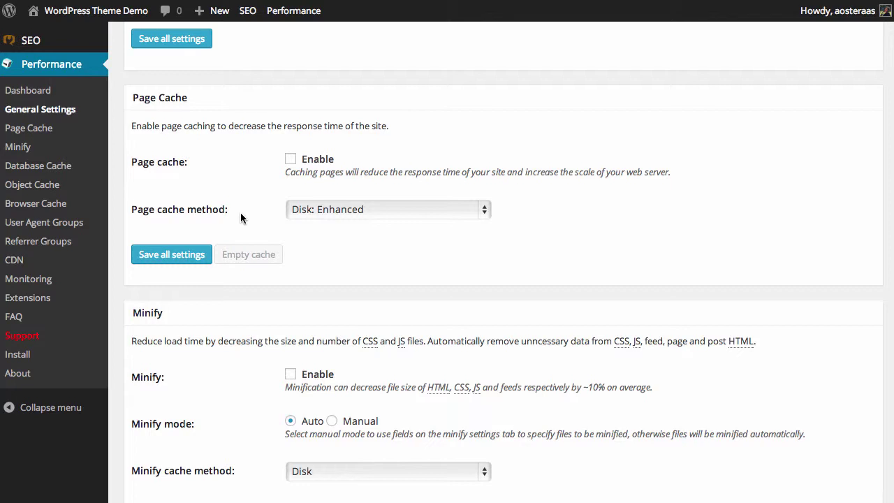
pyautogui.click(291, 161)
pyautogui.click(159, 260)
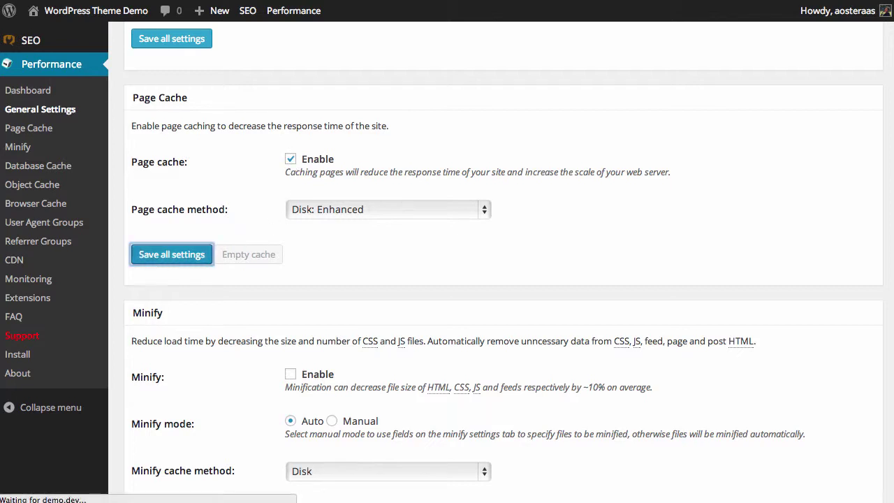
# Select Disk: Enhanced as the page cache method
pyautogui.scroll(-3, 159, 377)
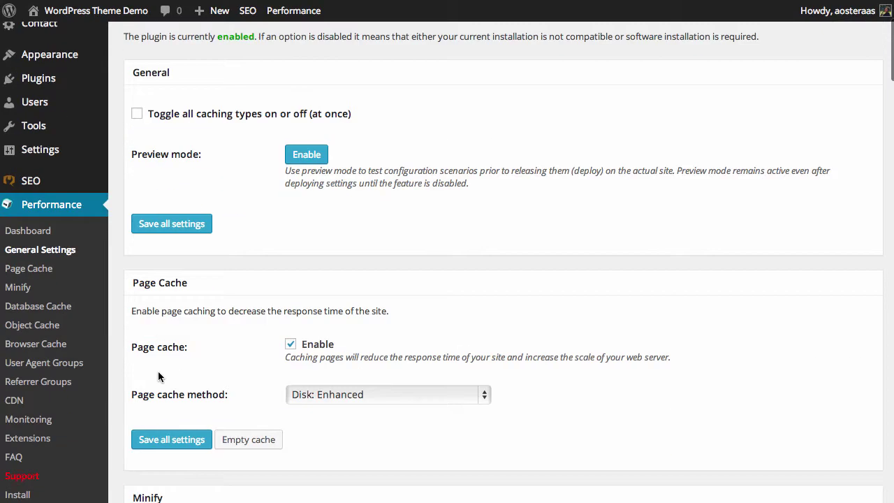
pyautogui.scroll(-2, 158, 374)
pyautogui.click(331, 276)
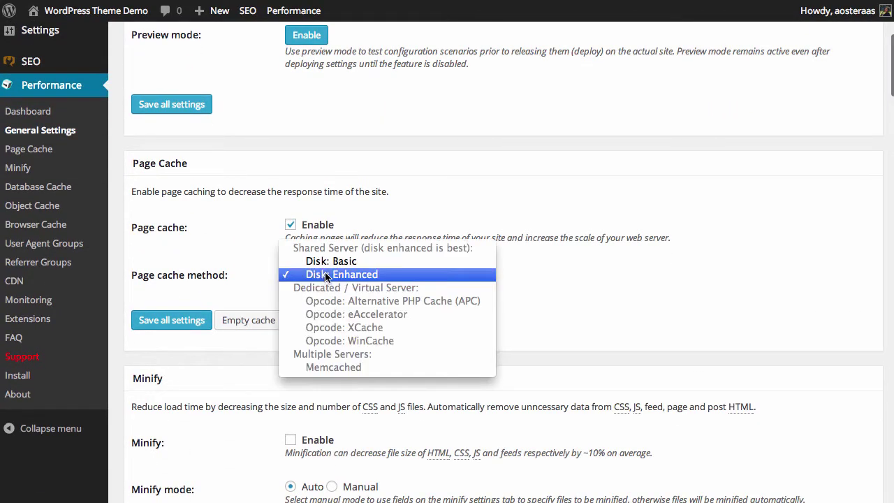
pyautogui.click(391, 273)
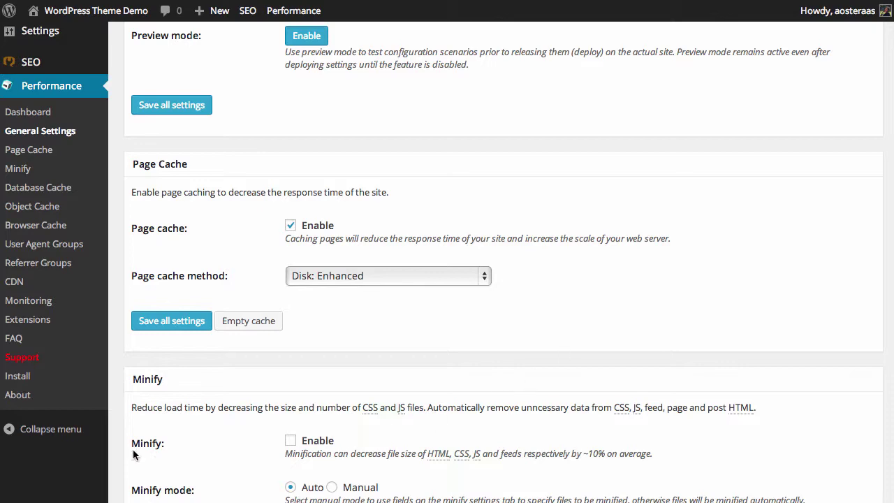
# Enable Minify and review its available cache methods, leaving Disk selected
pyautogui.scroll(-4, 194, 442)
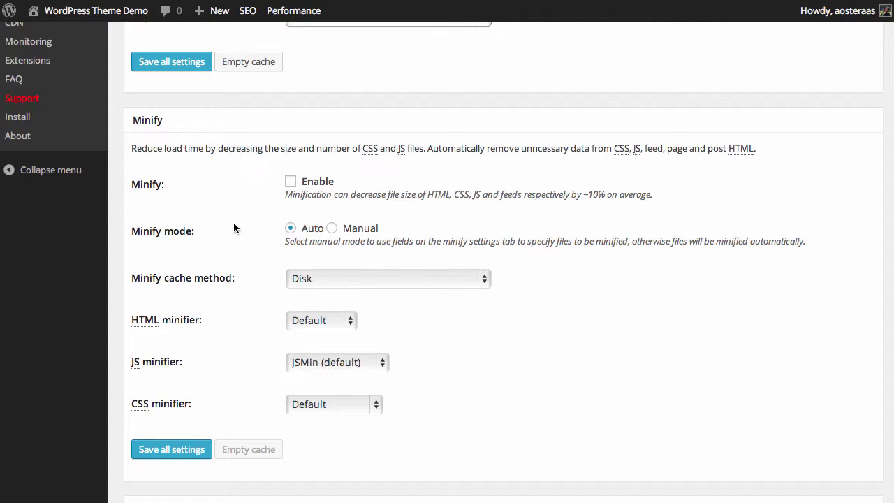
pyautogui.click(291, 182)
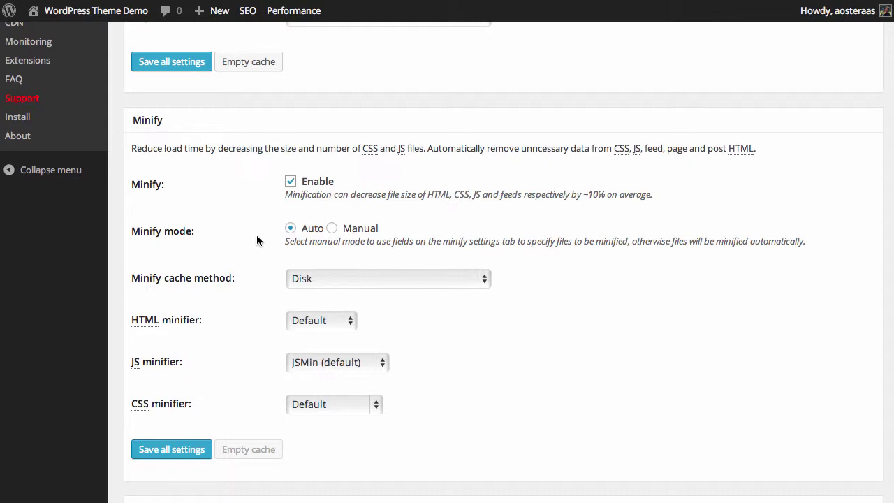
pyautogui.click(297, 277)
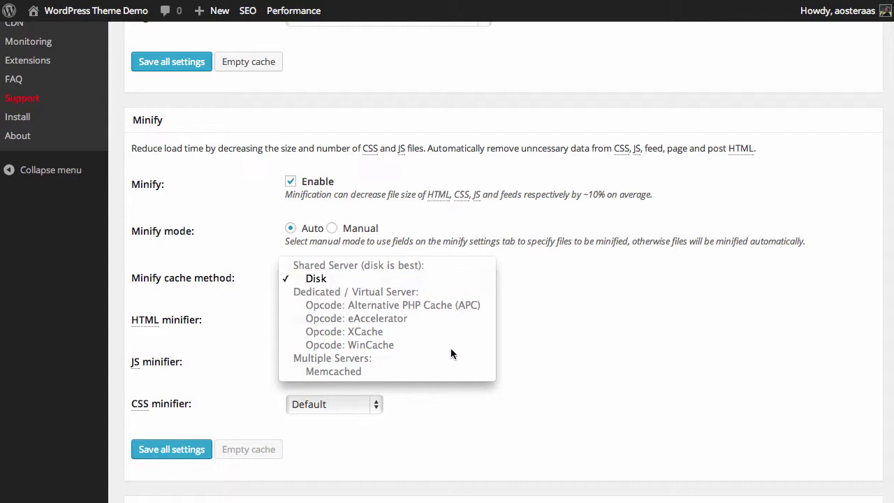
pyautogui.click(625, 354)
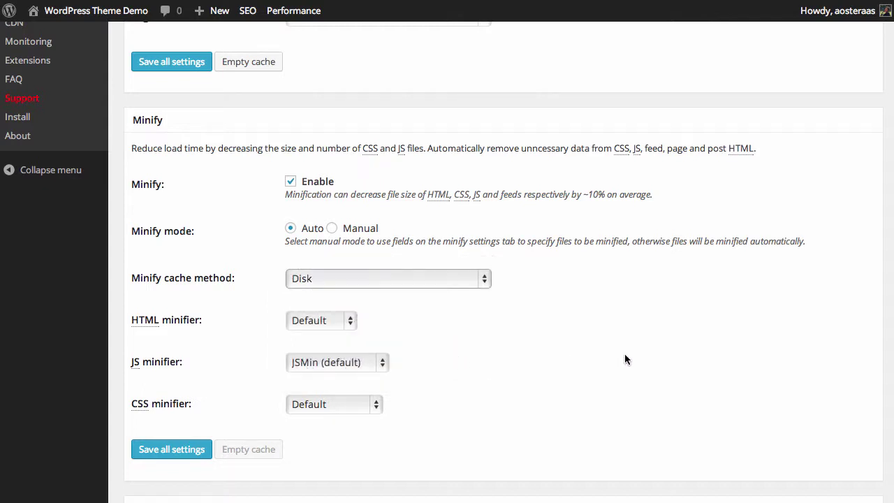
pyautogui.click(433, 279)
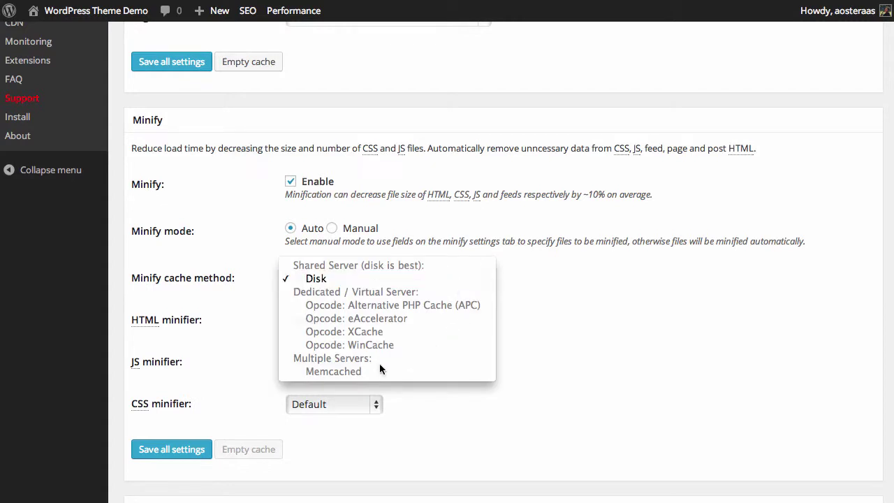
pyautogui.click(598, 368)
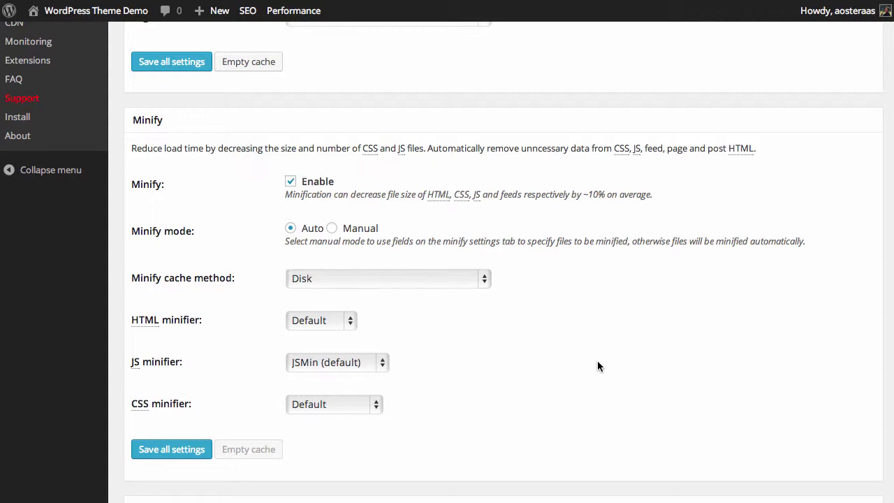
# Review the available HTML minifier options, leaving Default selected
pyautogui.click(309, 329)
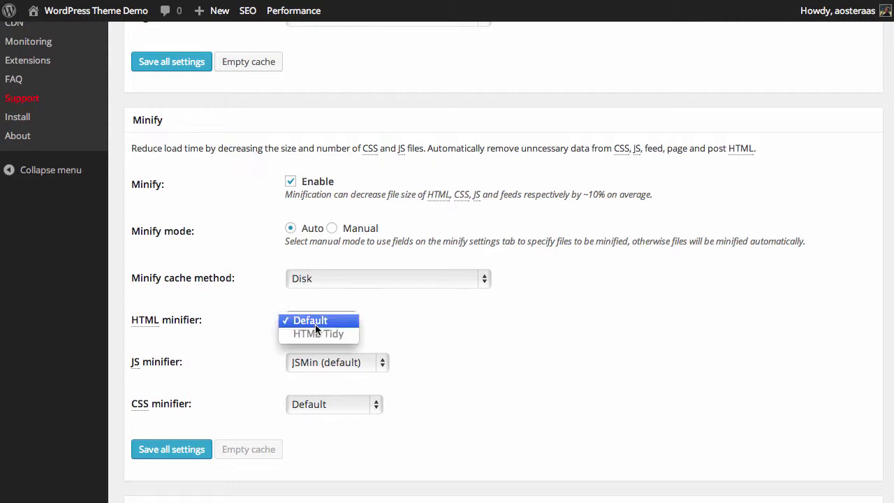
pyautogui.click(392, 324)
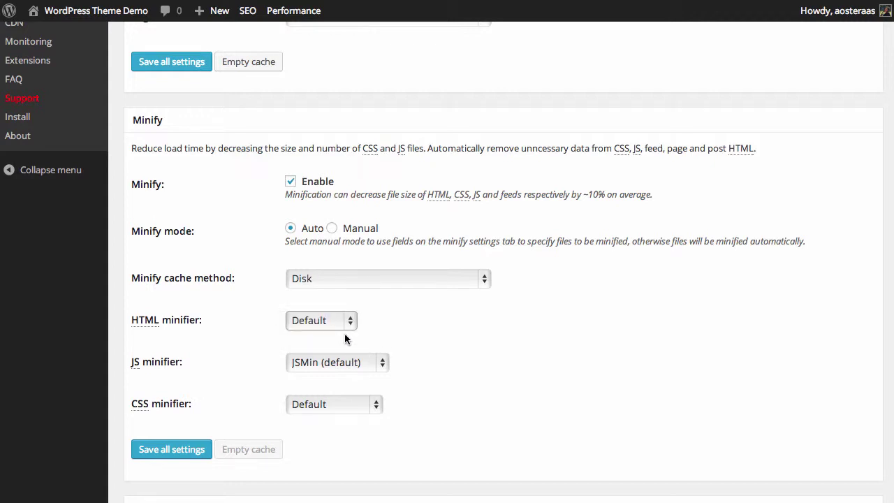
pyautogui.click(336, 322)
pyautogui.click(412, 327)
pyautogui.scroll(-1, 412, 327)
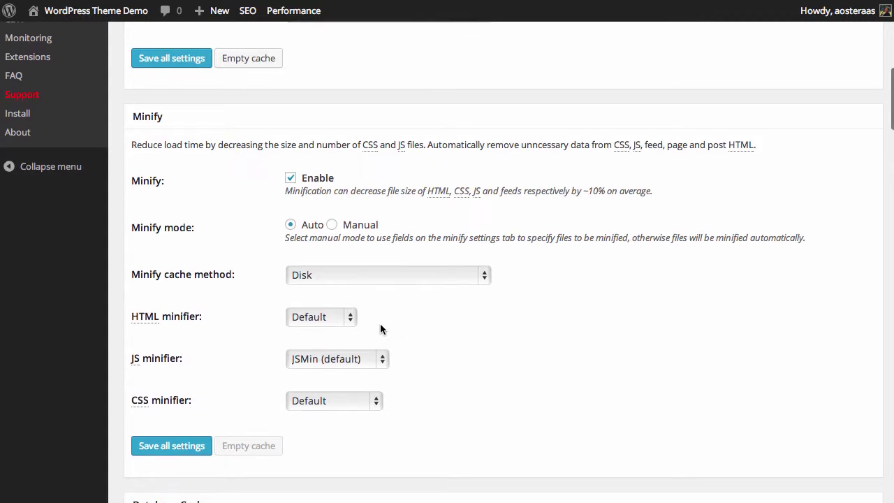
pyautogui.scroll(-1, 356, 316)
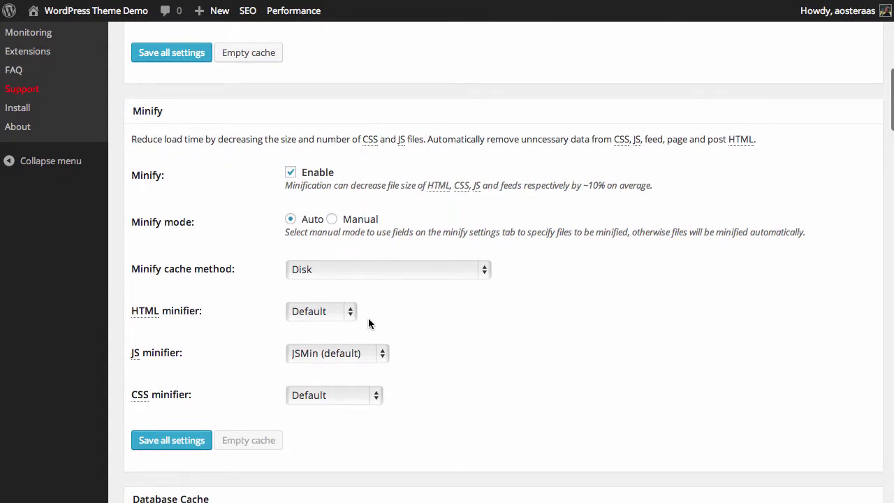
pyautogui.click(347, 311)
pyautogui.click(387, 316)
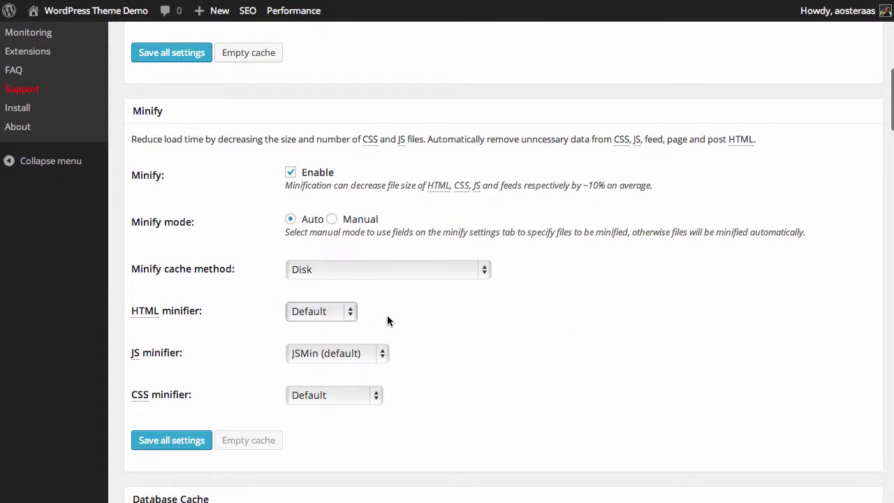
# Select JSMin (default) as the JS minifier and leave the CSS minifier at Default
pyautogui.click(382, 355)
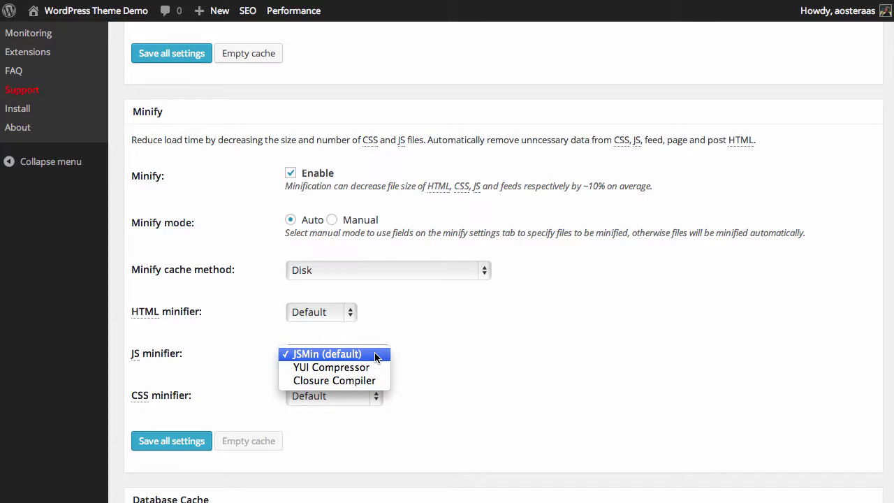
pyautogui.click(376, 356)
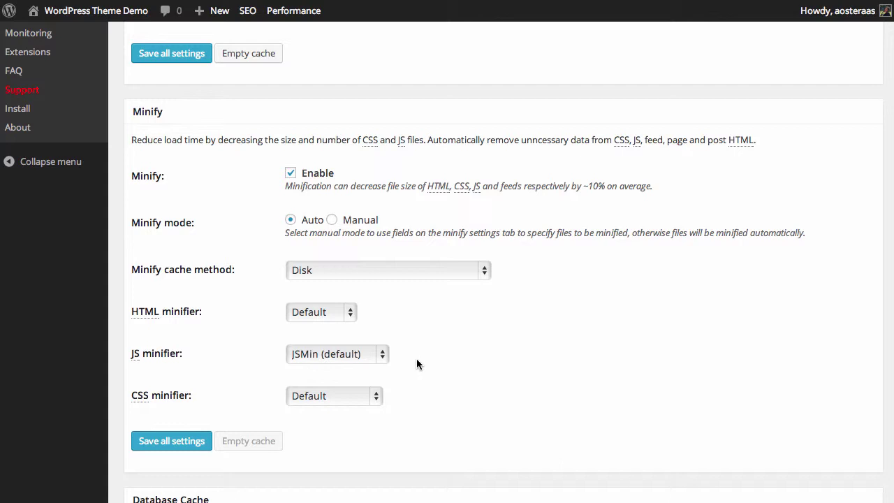
pyautogui.click(377, 395)
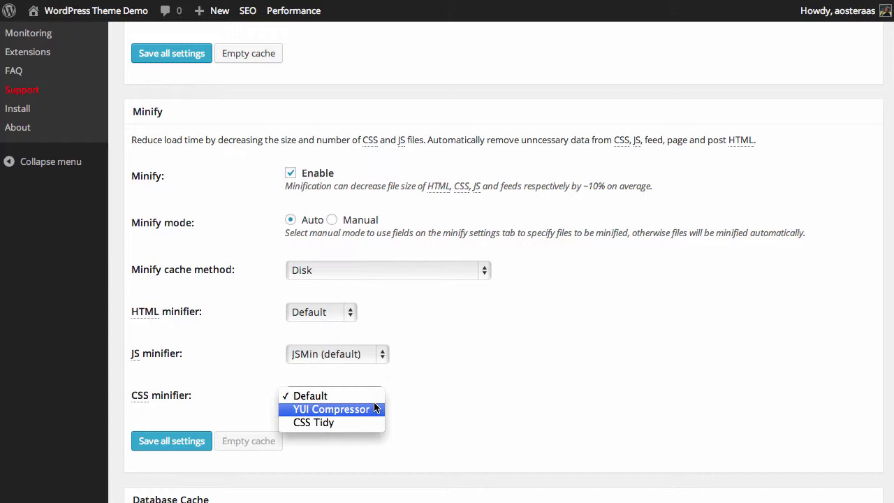
pyautogui.click(438, 394)
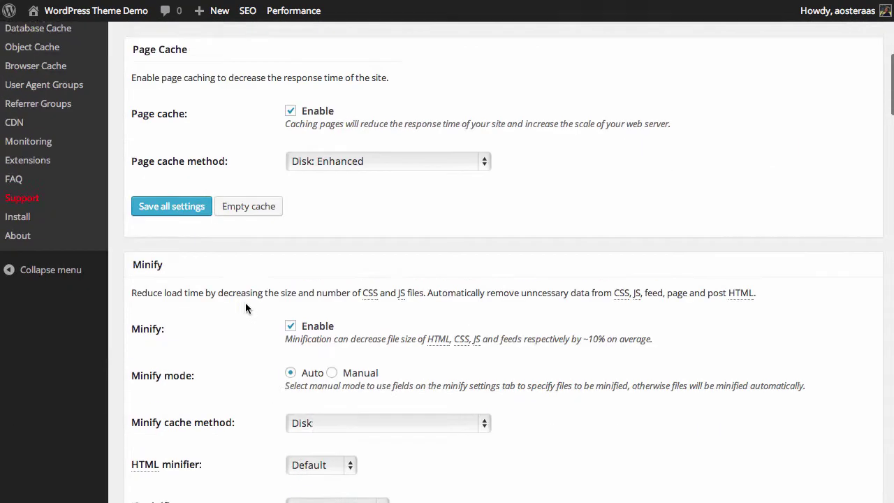
# Enable the database cache and leave its cache method at Disk
pyautogui.scroll(-3, 246, 304)
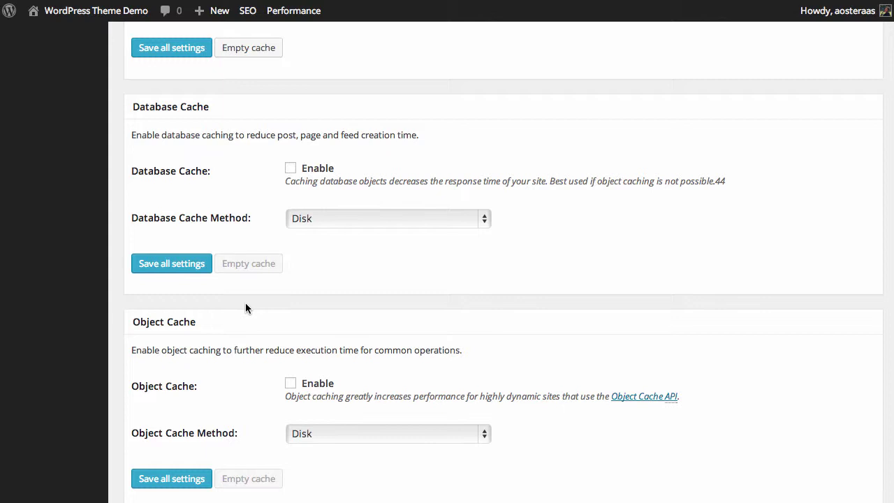
pyautogui.click(290, 169)
pyautogui.click(480, 211)
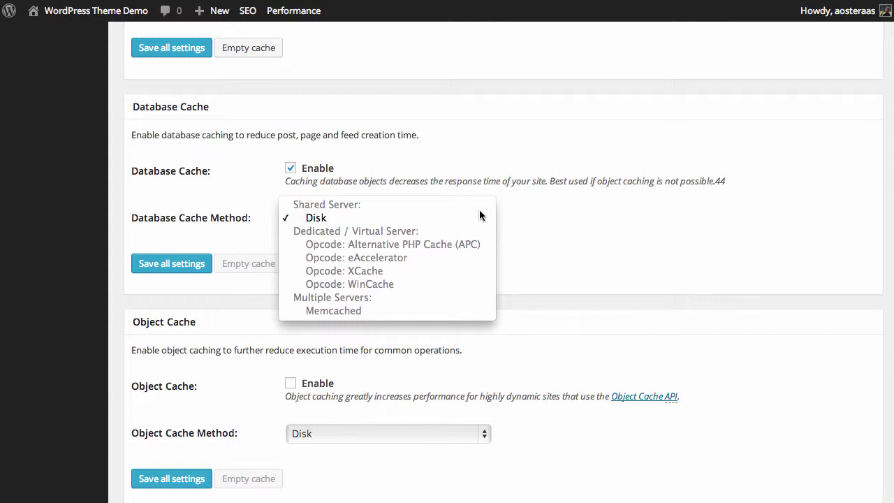
pyautogui.click(628, 237)
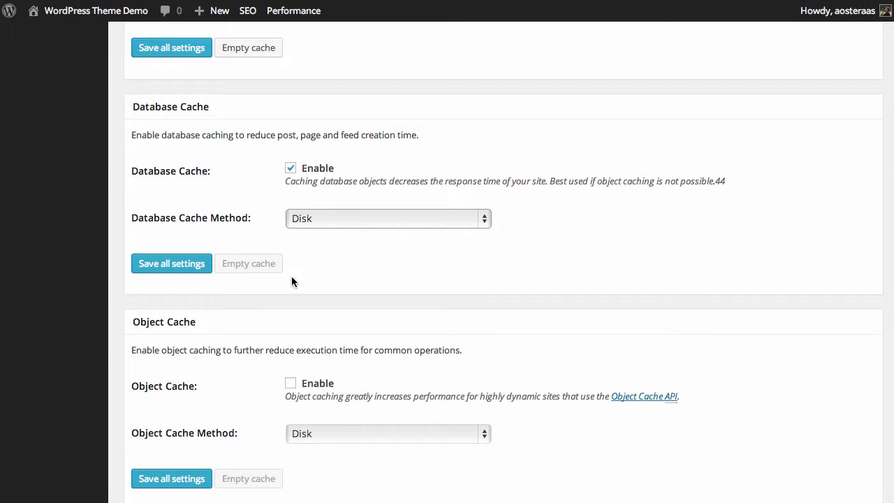
# Leave the object cache disabled, enable the browser cache and save all settings
pyautogui.scroll(-3, 203, 345)
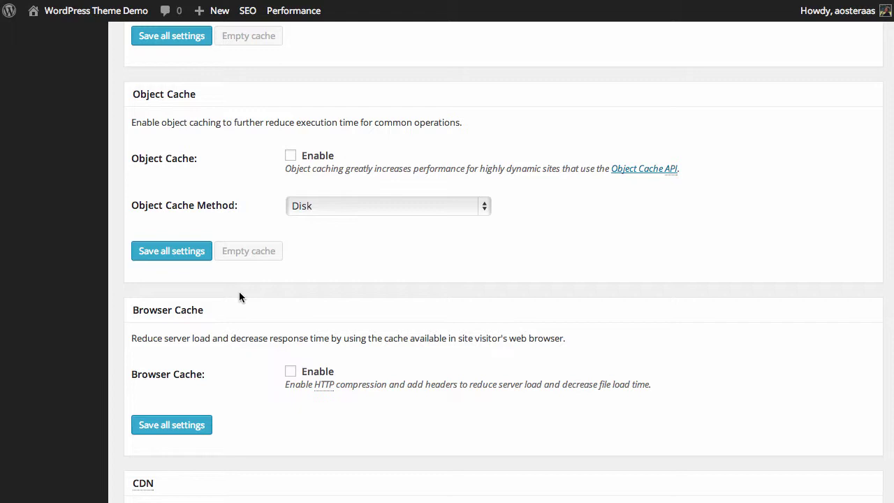
pyautogui.scroll(-2, 240, 324)
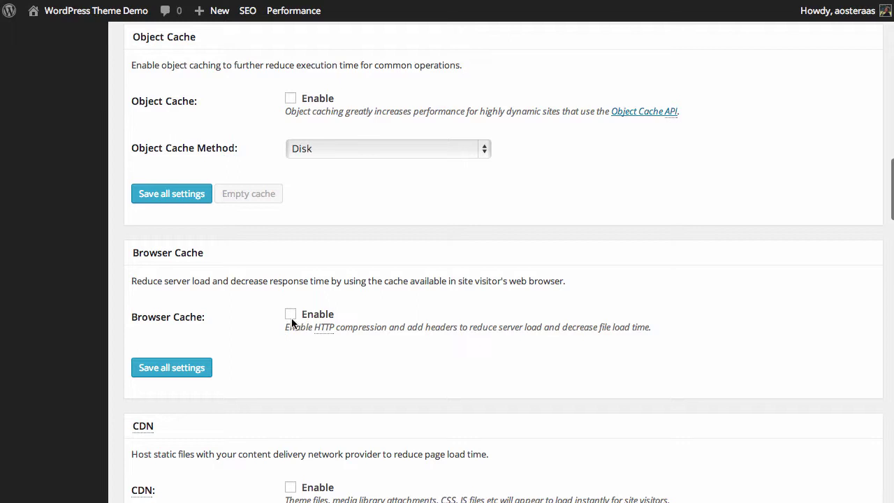
pyautogui.scroll(1, 292, 322)
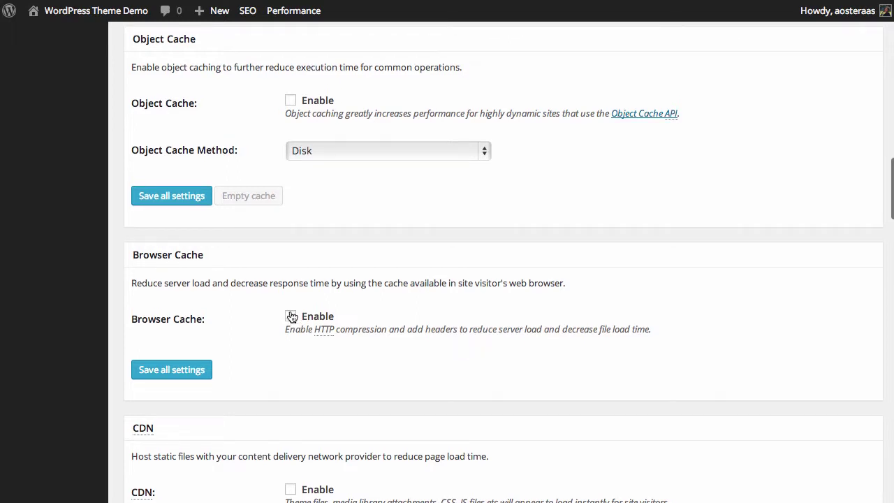
pyautogui.click(290, 317)
pyautogui.click(174, 377)
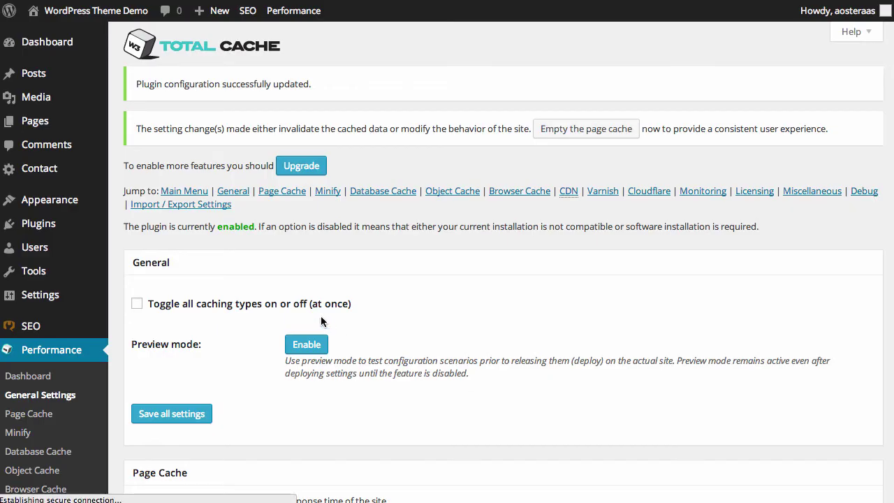
# Enable the CDN with MaxCDN as the CDN type and save all settings
pyautogui.scroll(-10, 320, 315)
pyautogui.scroll(-6, 319, 319)
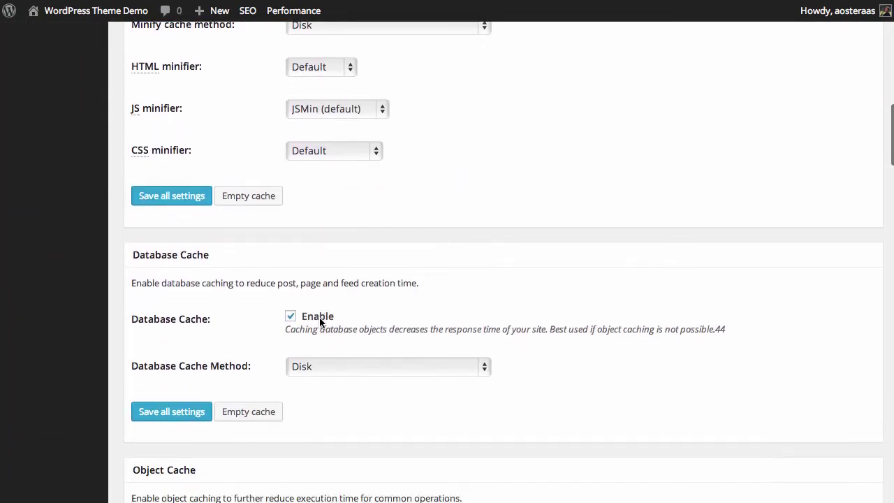
pyautogui.scroll(-7, 320, 323)
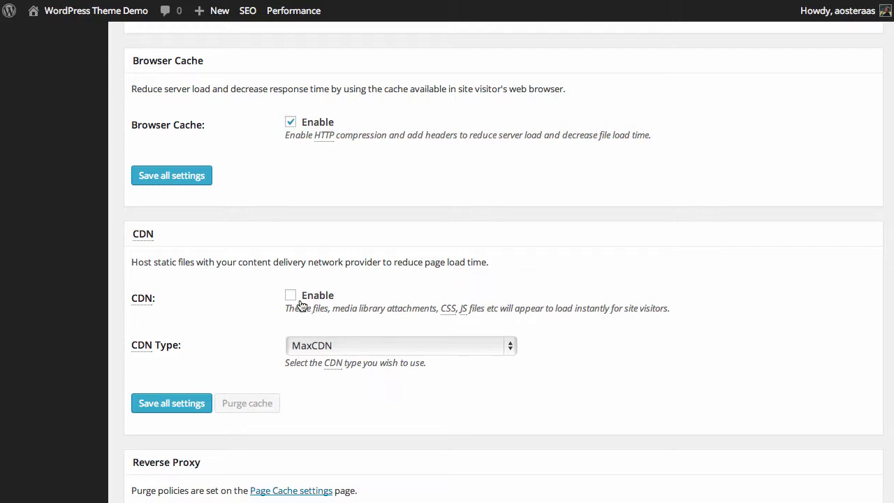
pyautogui.click(291, 297)
pyautogui.click(346, 346)
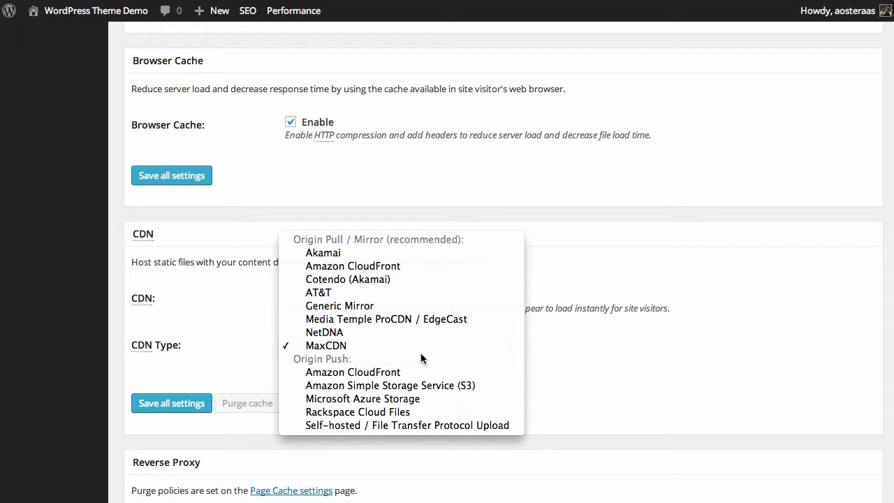
pyautogui.click(624, 361)
pyautogui.click(383, 340)
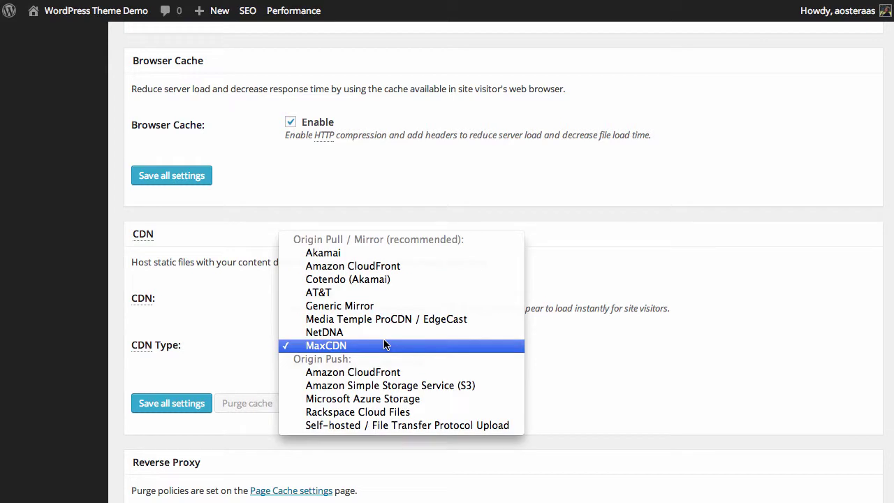
pyautogui.click(353, 345)
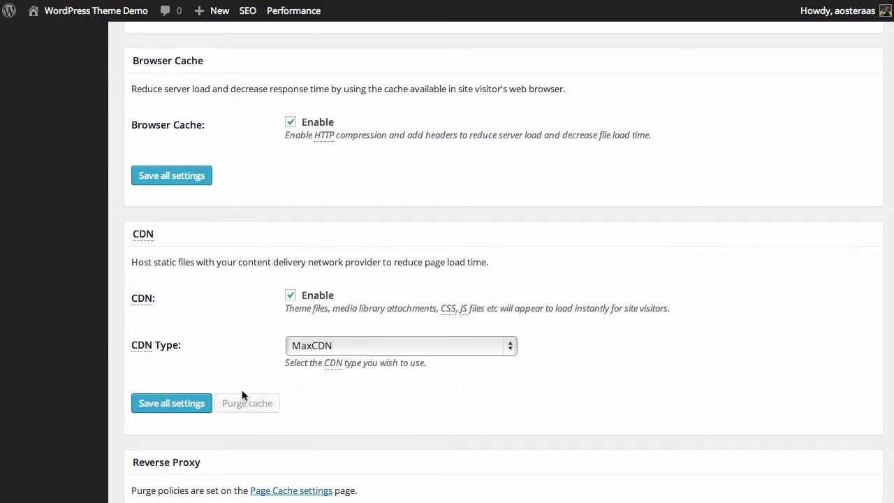
pyautogui.click(159, 405)
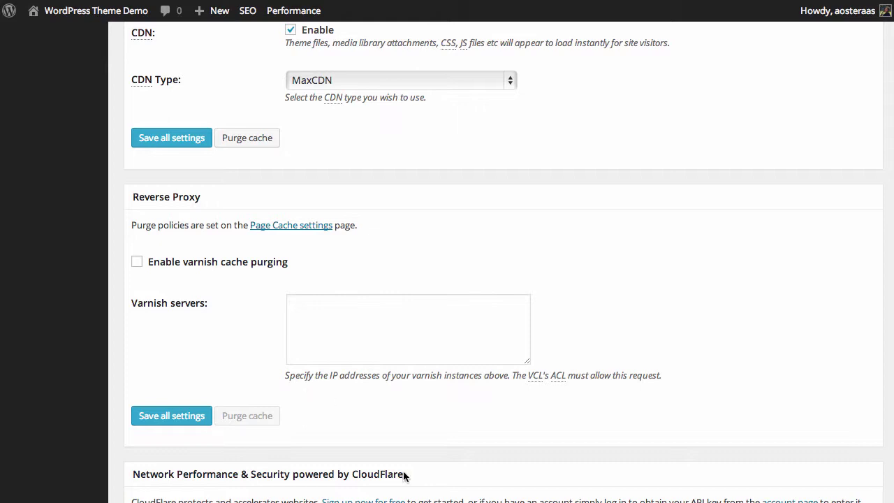
# Review the remaining general settings, from CloudFlare, Monitoring and Licensing through Miscellaneous, Debug and Import / Export Settings
pyautogui.scroll(-5, 404, 476)
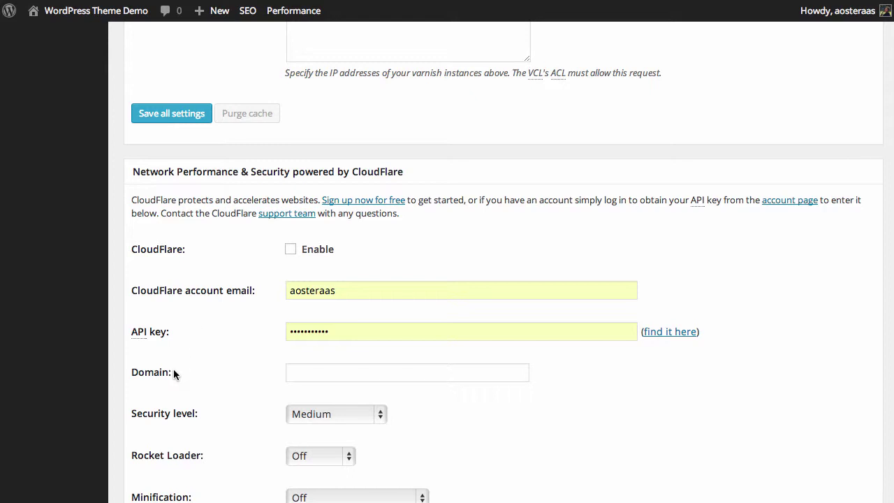
pyautogui.scroll(-2, 216, 369)
pyautogui.scroll(-4, 164, 406)
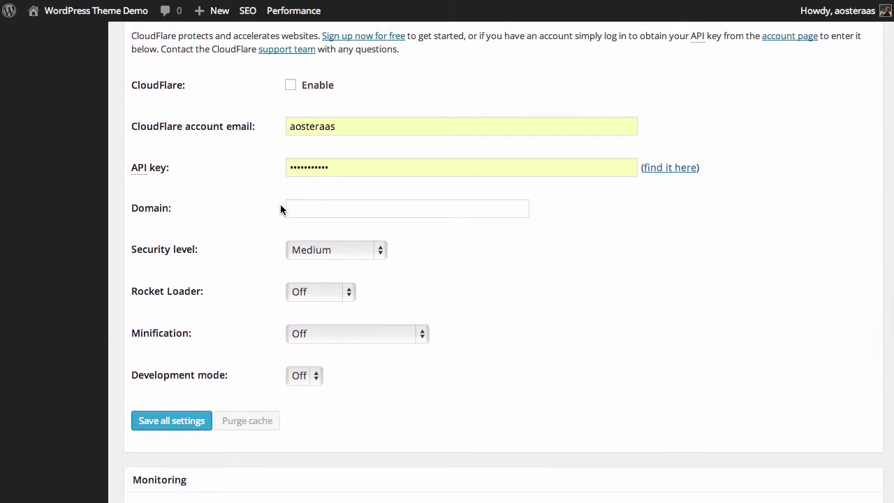
pyautogui.scroll(-10, 280, 208)
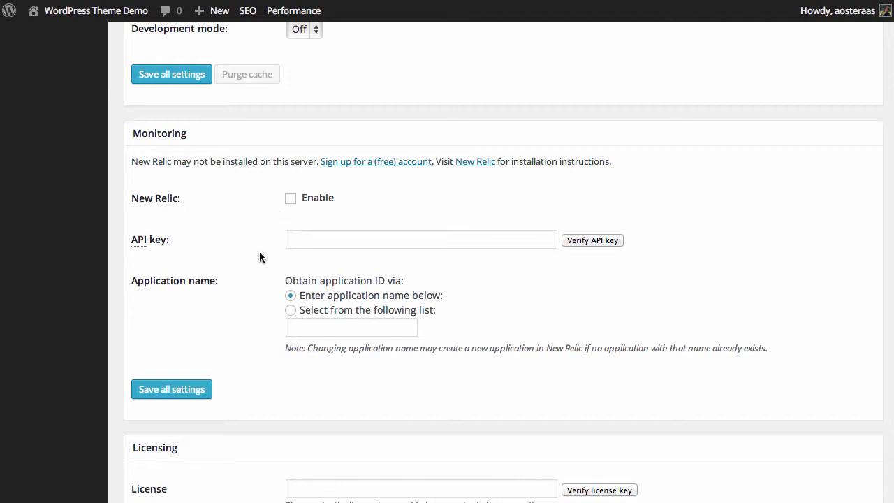
pyautogui.scroll(-3, 259, 251)
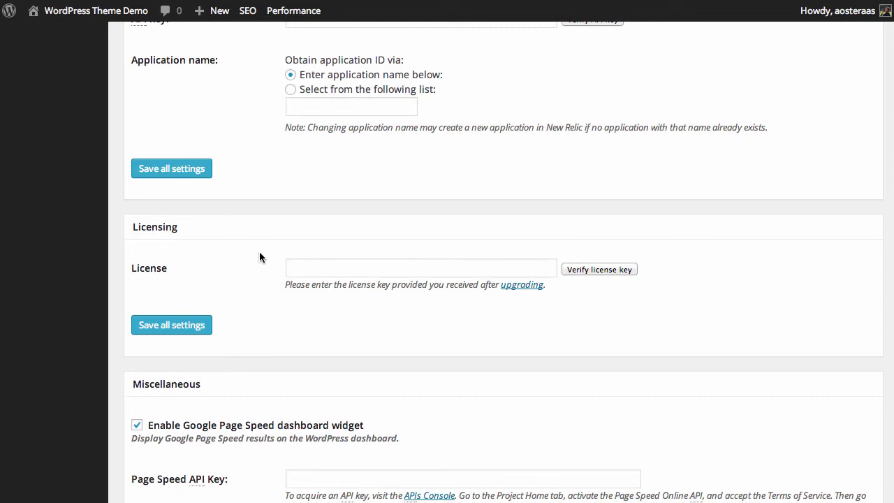
pyautogui.scroll(-2, 259, 257)
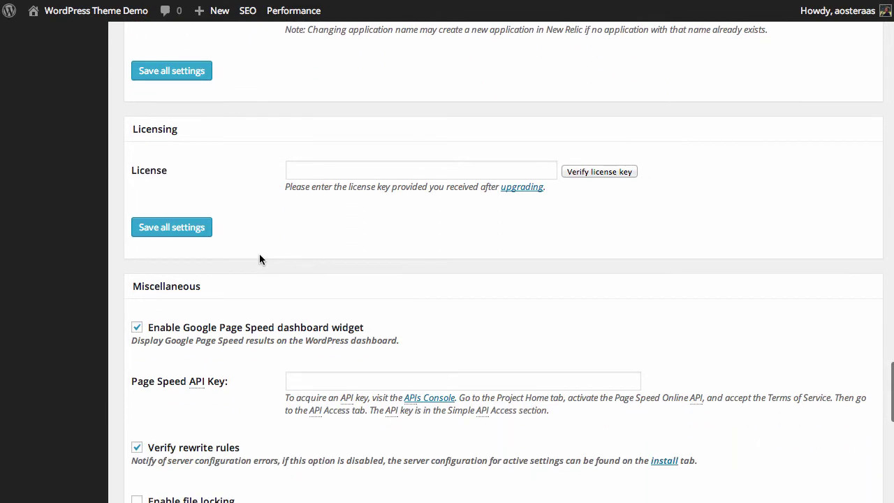
pyautogui.scroll(-2, 259, 257)
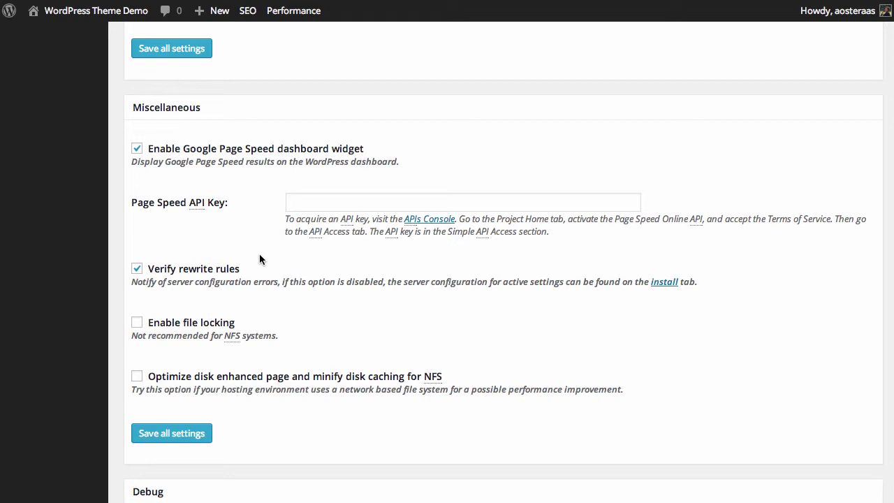
pyautogui.scroll(-1, 259, 255)
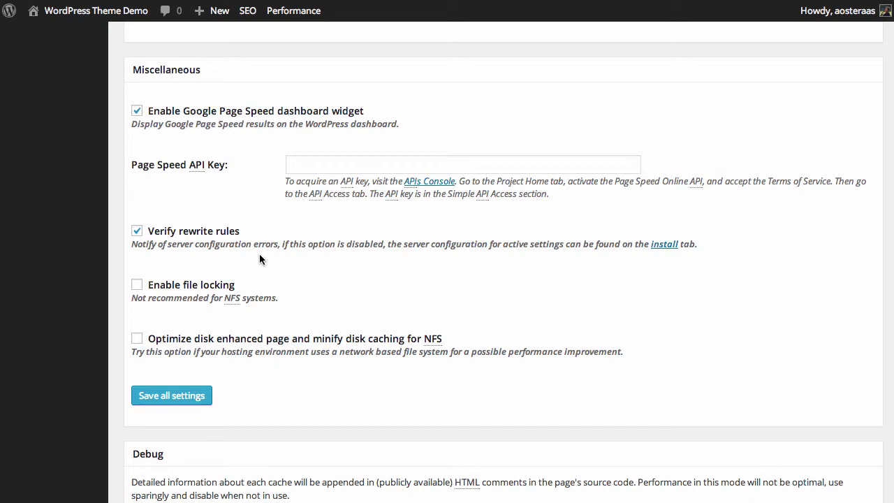
pyautogui.scroll(-6, 260, 253)
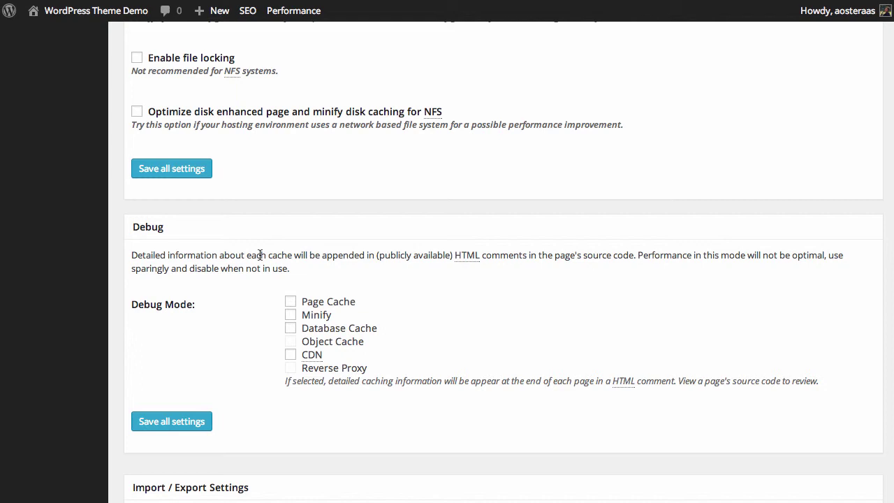
pyautogui.scroll(-4, 273, 256)
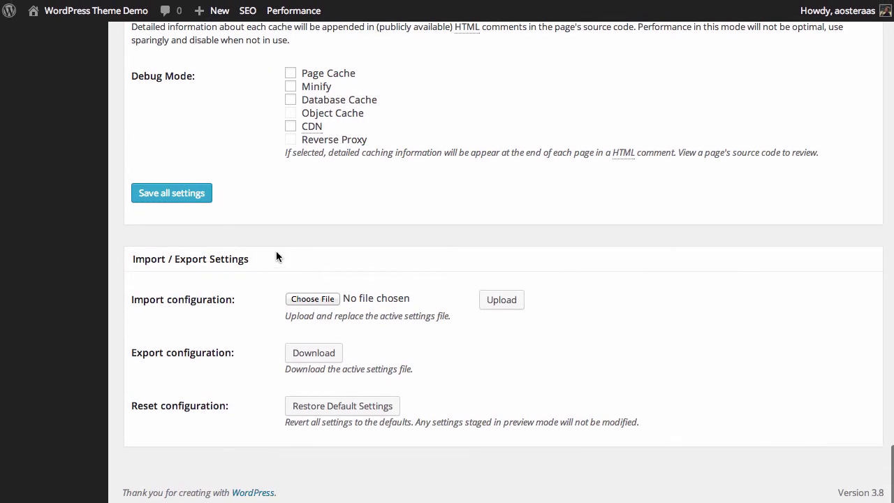